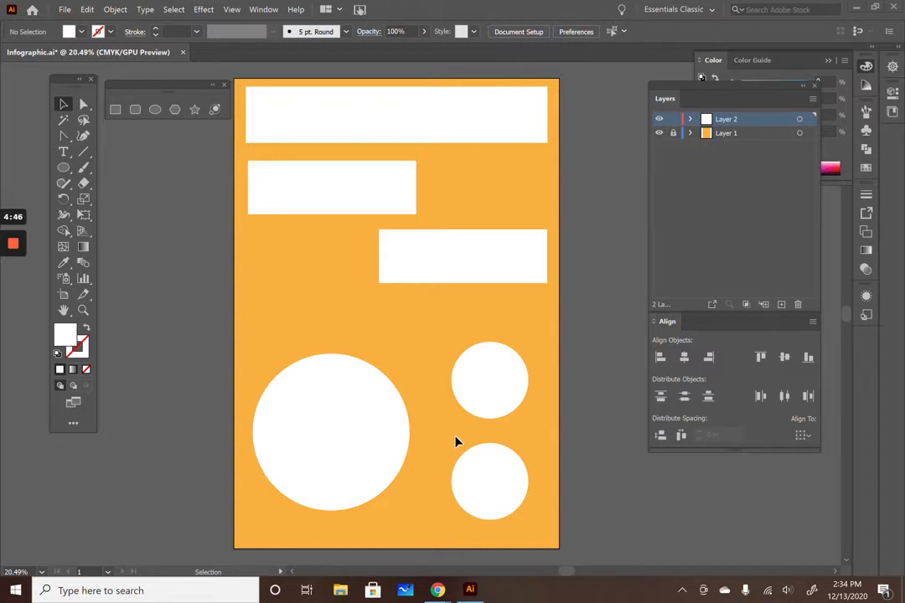
Step: Tear off the type tools group as a floating panel and move it beside the toolbar
click(65, 158)
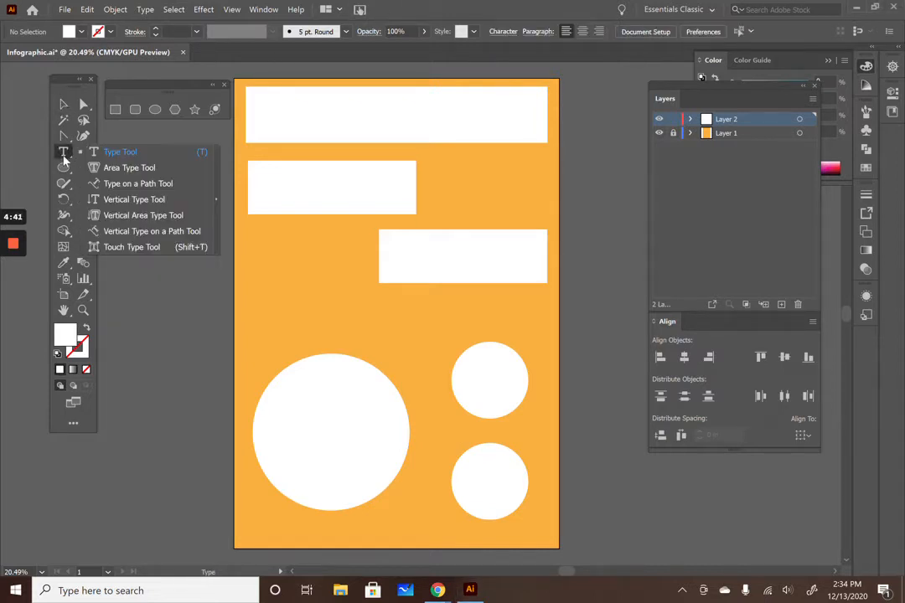
click(216, 203)
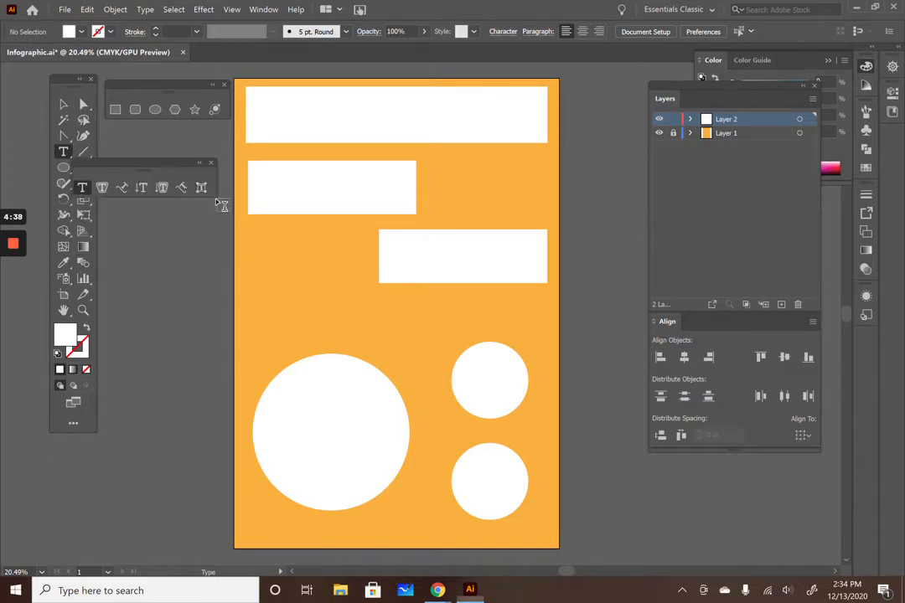
drag(154, 167, 177, 151)
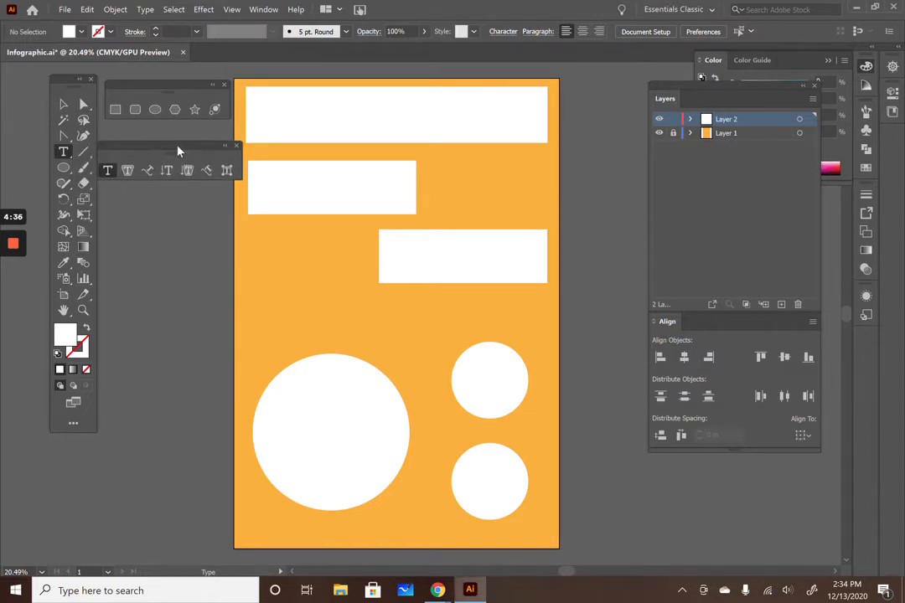
Step: Try to add area type inside the top banner rectangle, then undo it
click(130, 171)
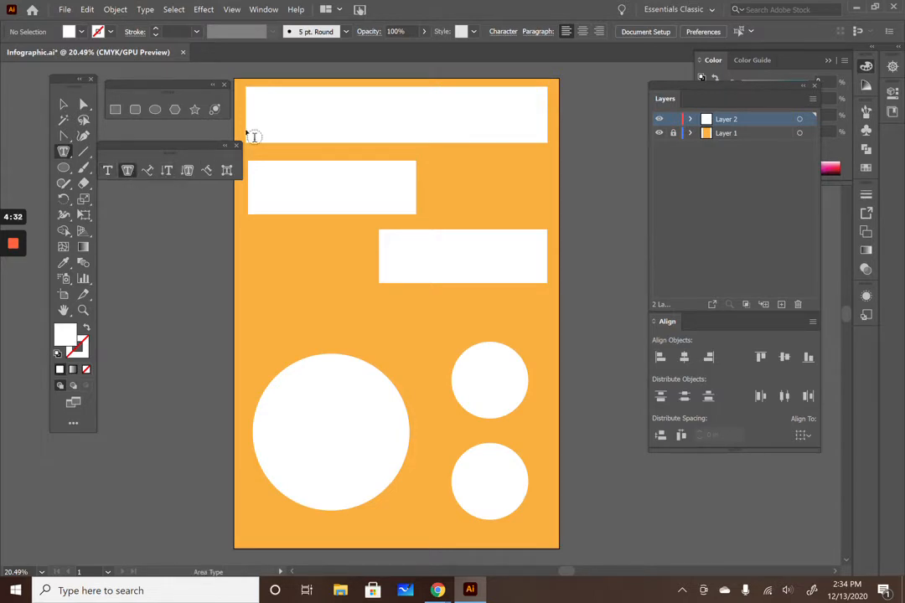
click(270, 108)
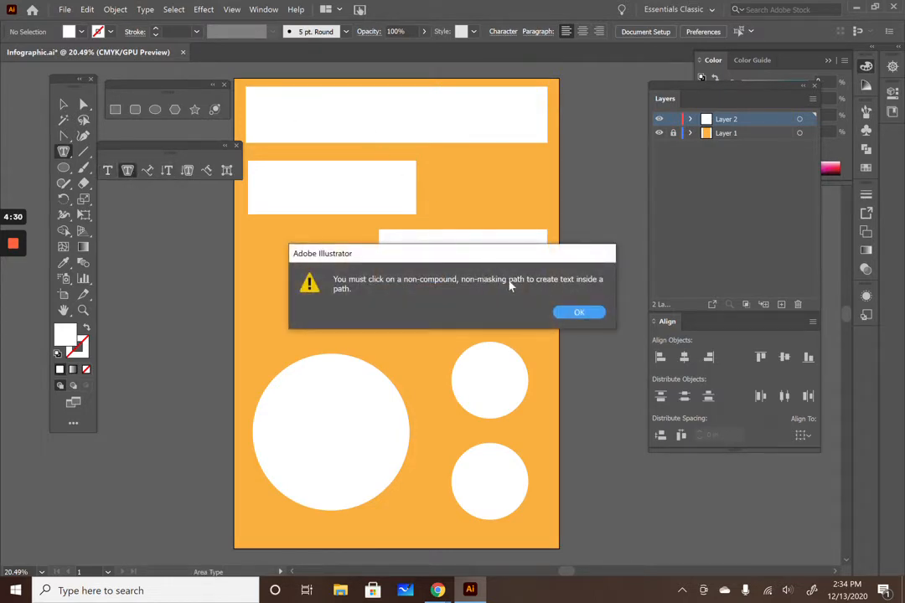
click(578, 312)
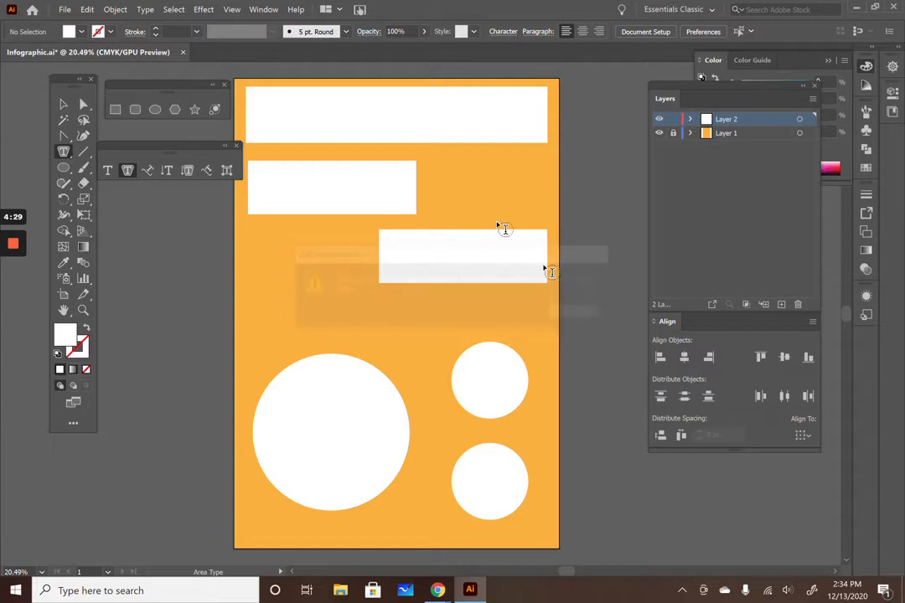
click(277, 89)
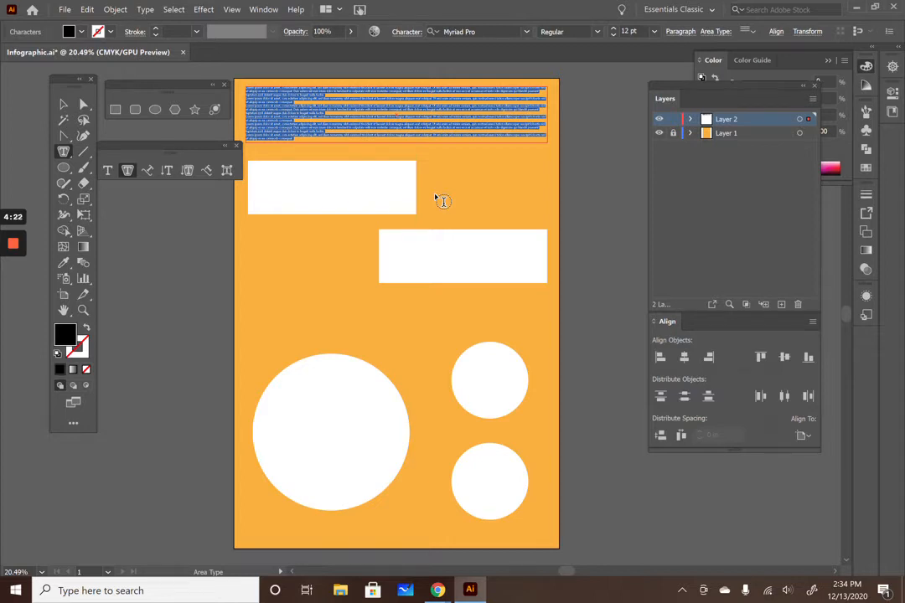
key(ctrl+z)
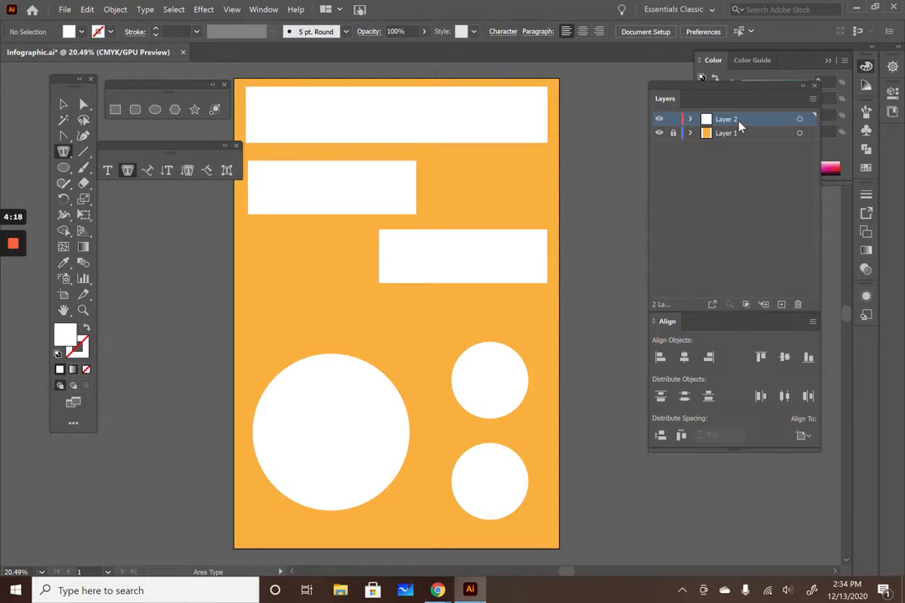
Step: Duplicate Layer 2 from the layers panel menu
click(813, 99)
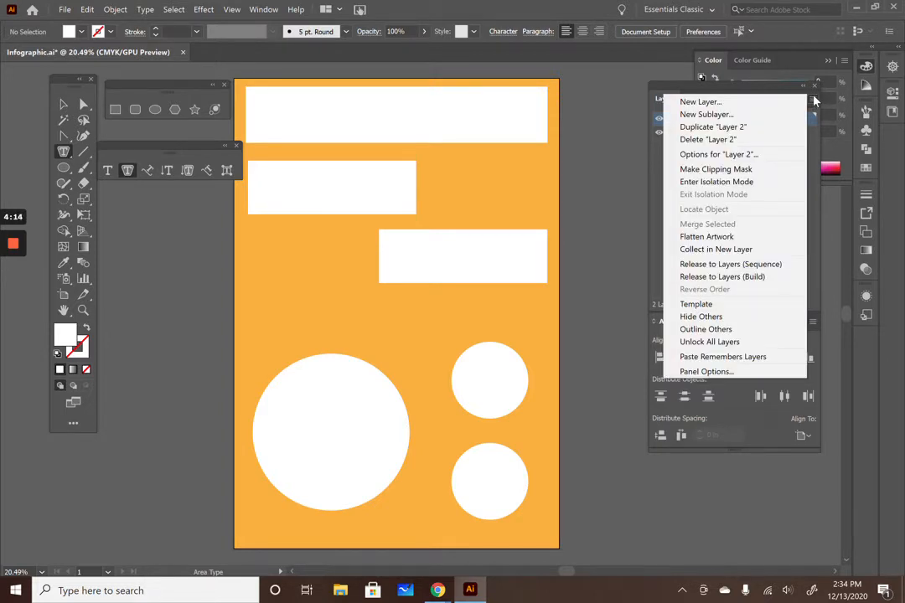
click(742, 128)
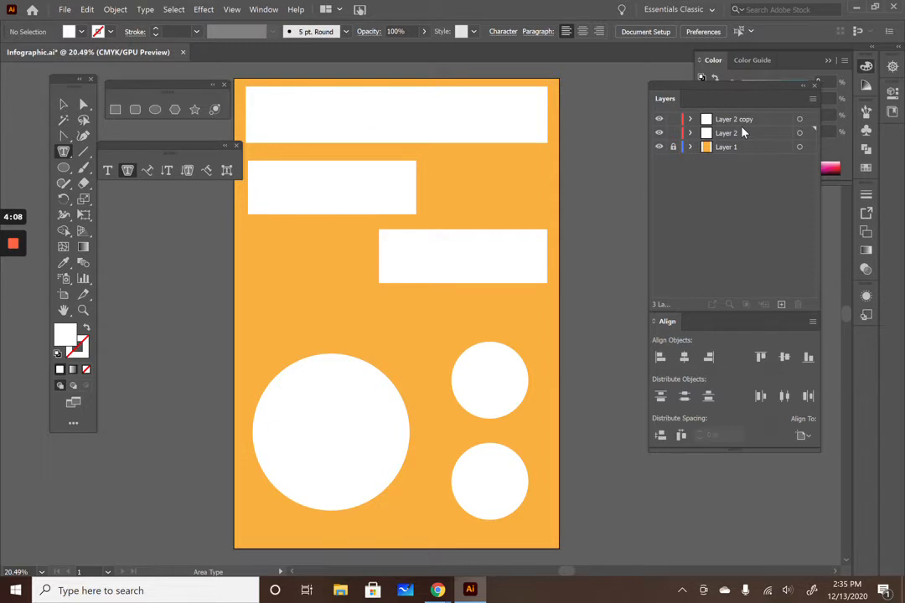
Step: Try moving the top banner rectangle with the Selection tool, then undo the move
click(63, 104)
drag(326, 129, 341, 156)
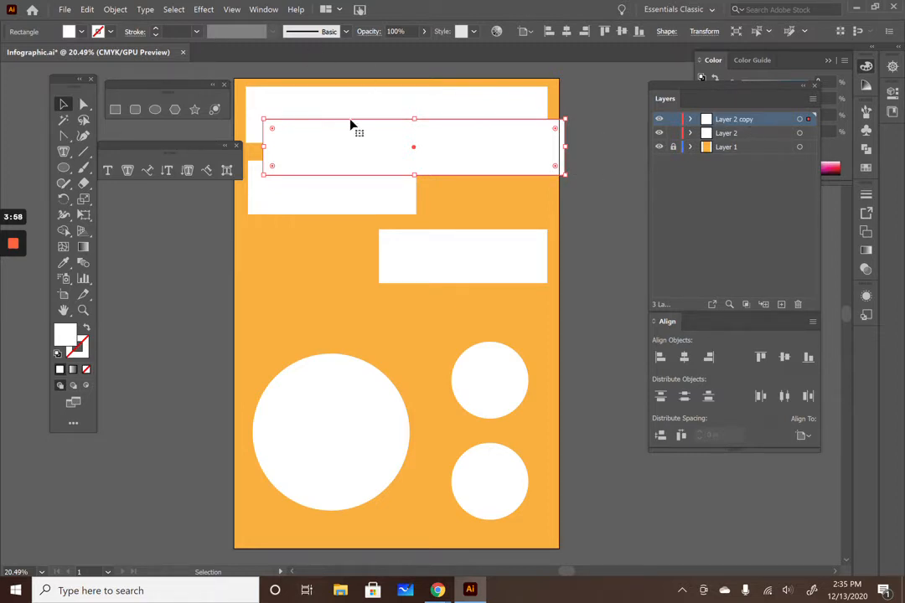
key(a)
key(ctrl+z)
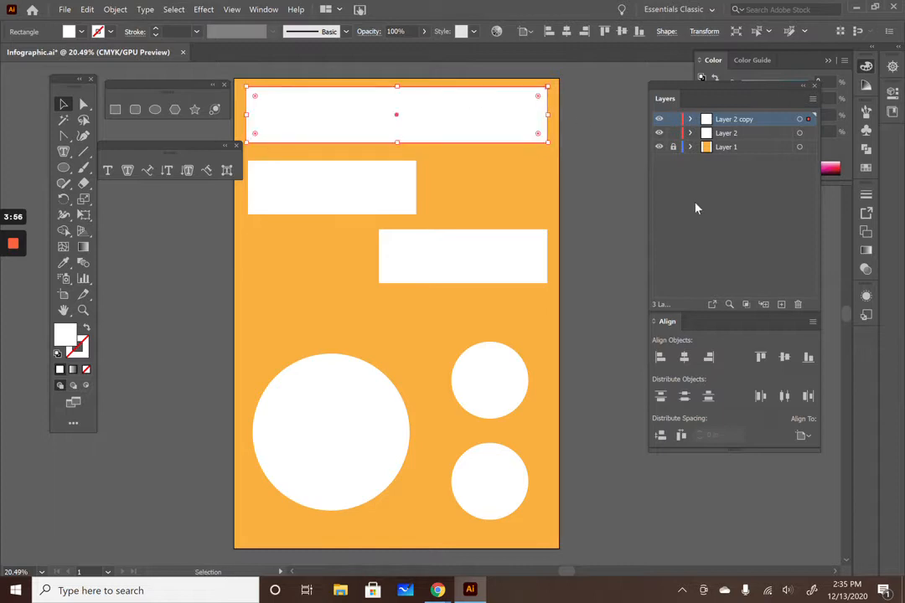
Step: Lock Layer 2 and Layer 2 copy, choose the Type Tool, and add a new layer on top
click(674, 134)
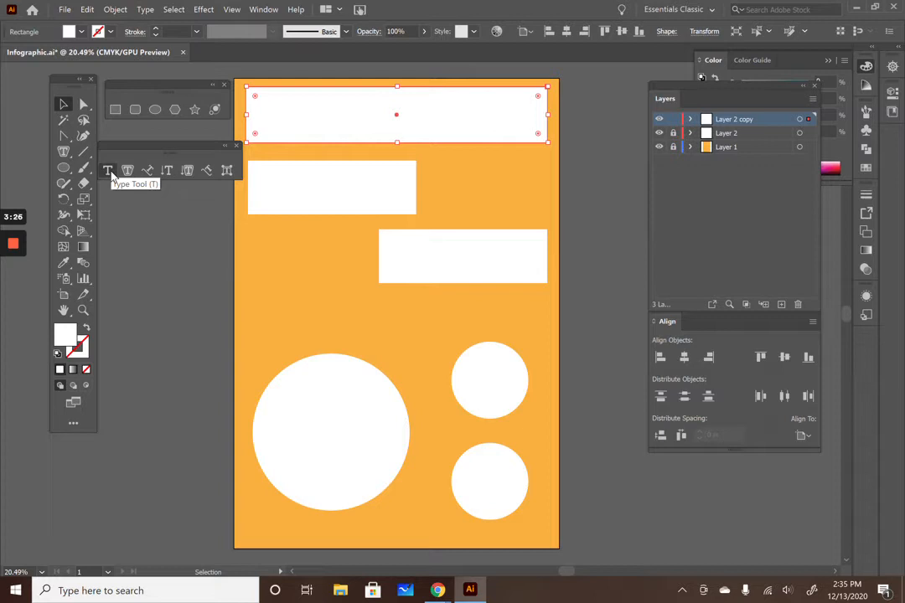
click(111, 174)
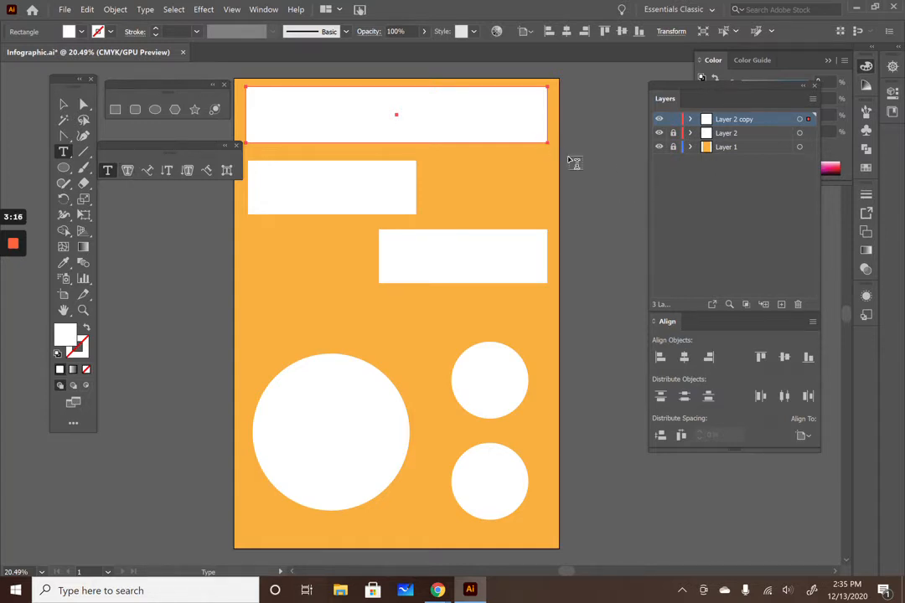
click(781, 304)
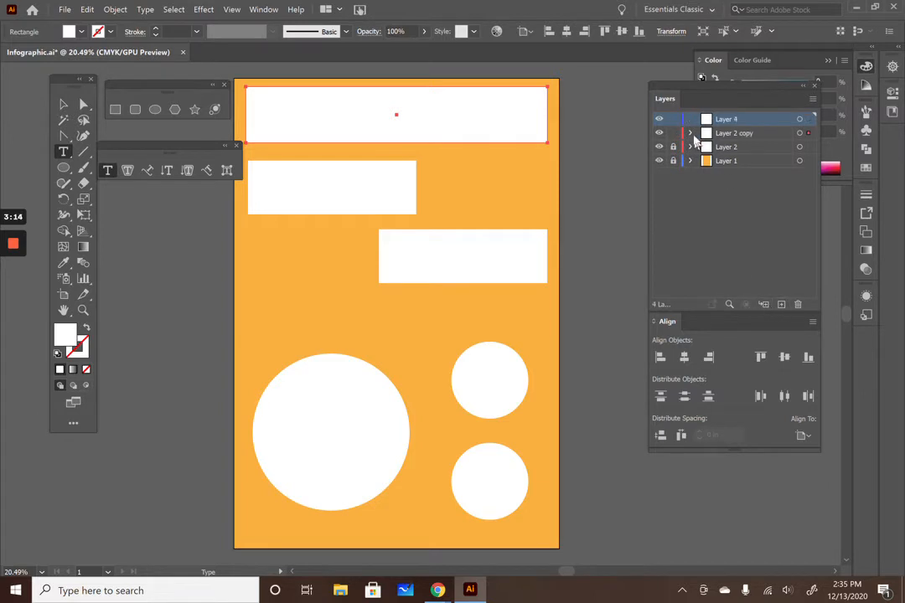
click(674, 133)
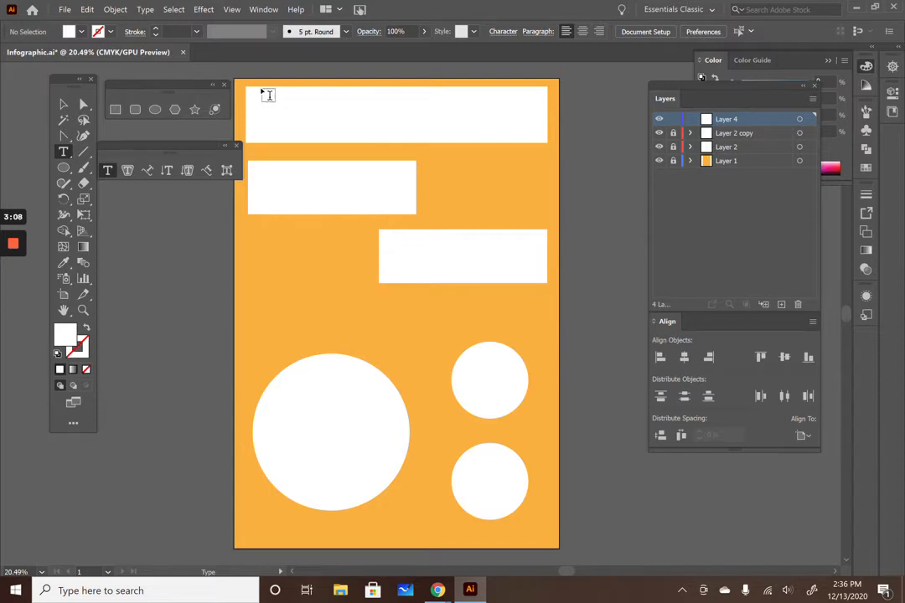
Step: Draw a text frame across the top banner and replace the placeholder with THIS IS MY HEADING
drag(263, 90, 540, 143)
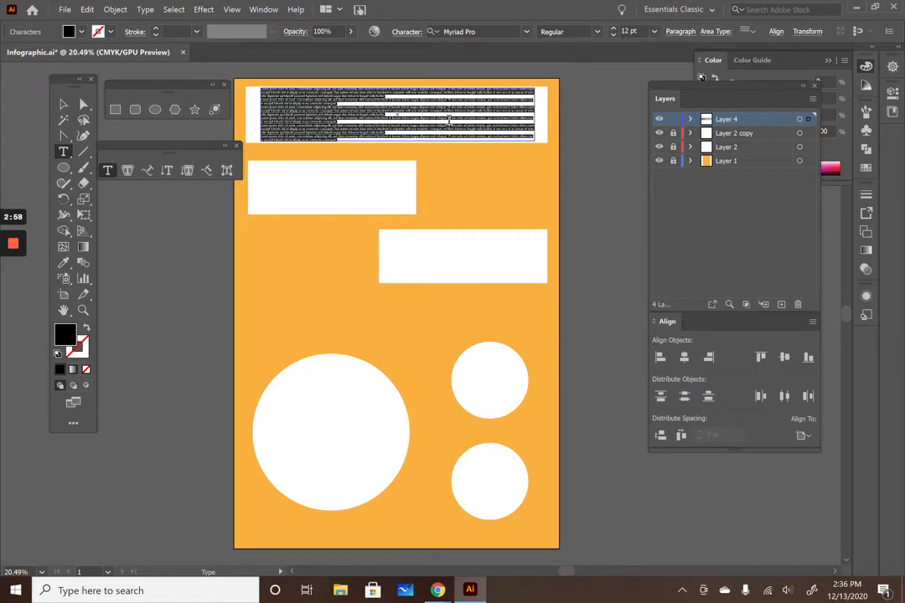
key(BackSpace)
text(Heading)
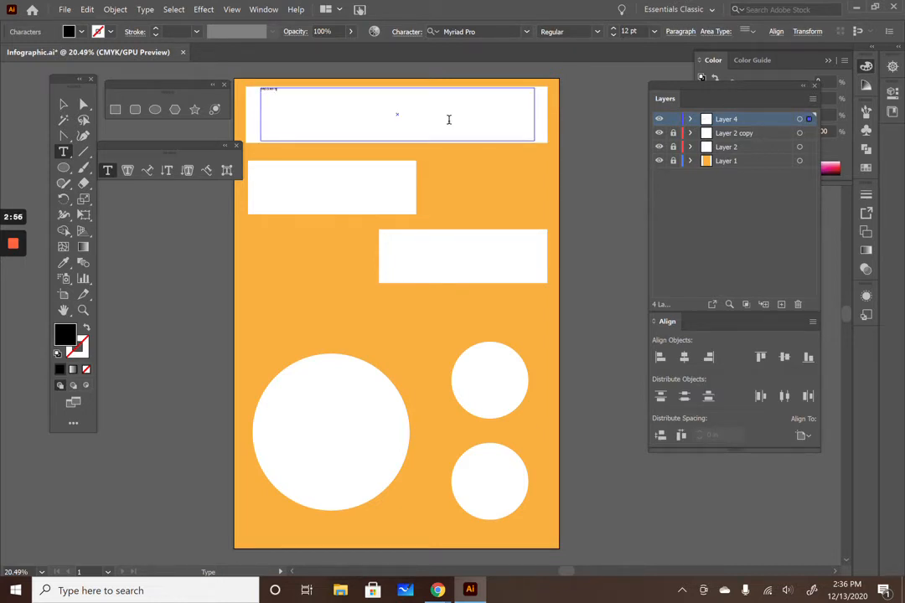
Step: Select the heading text and set its font size to 120 pt
double_click(284, 89)
click(608, 34)
text(120)
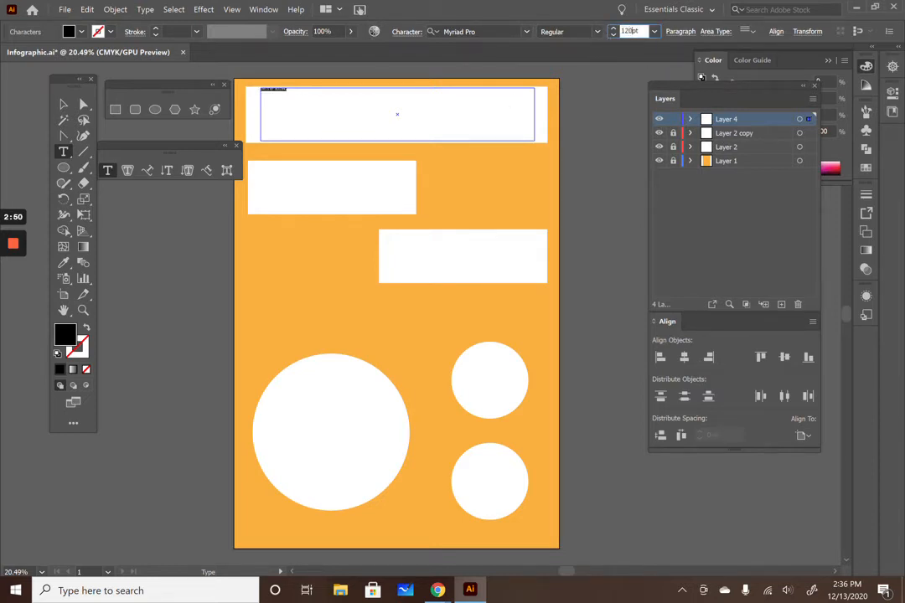
key(Return)
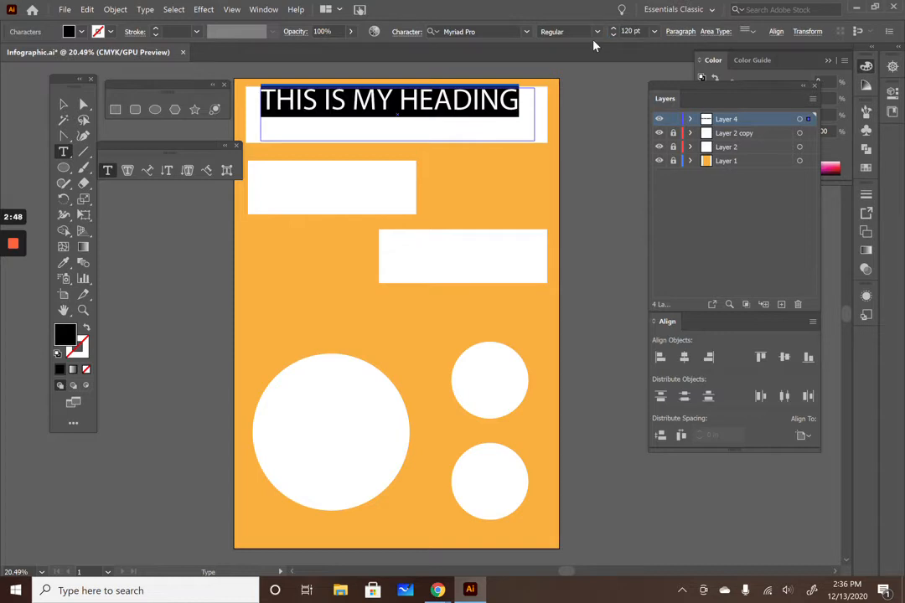
Step: Set the heading's tracking to 25, vertical scale to 128% and horizontal scale to 108%
click(414, 34)
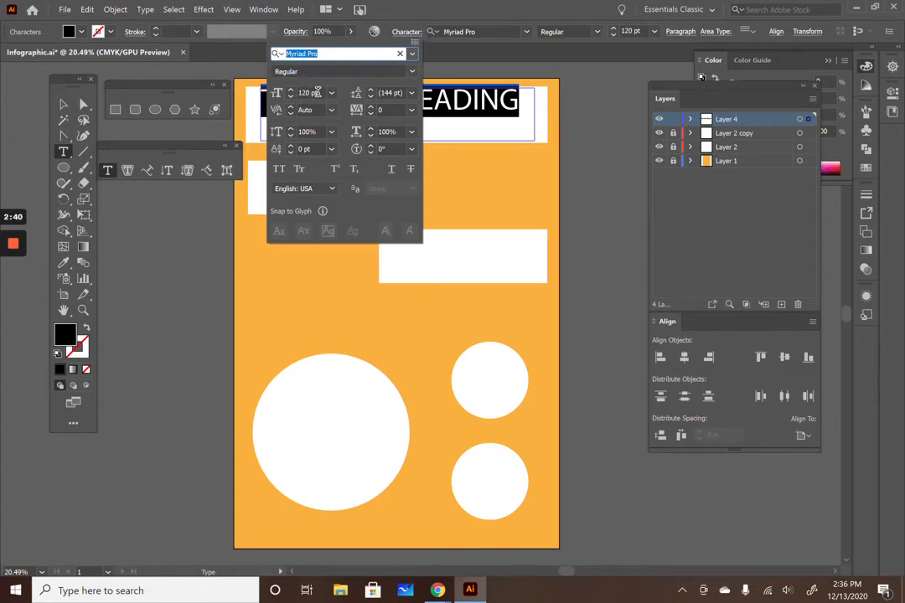
click(370, 107)
click(370, 106)
click(371, 107)
click(371, 106)
click(370, 107)
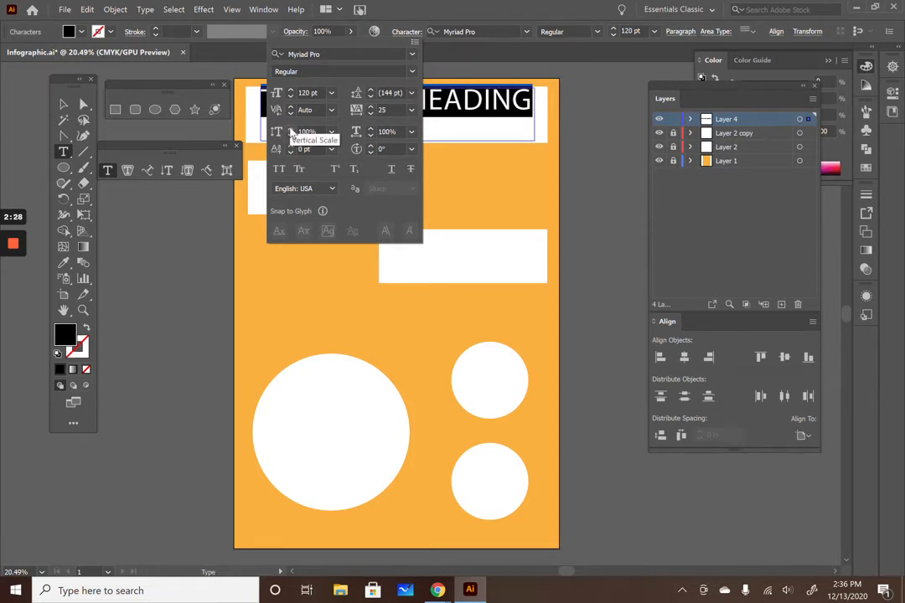
drag(290, 129, 290, 129)
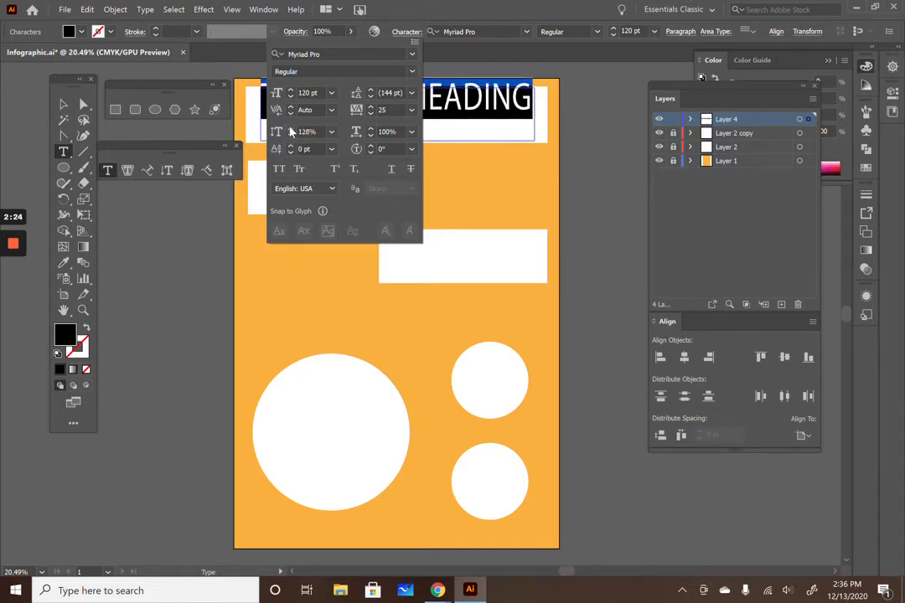
drag(371, 134, 371, 134)
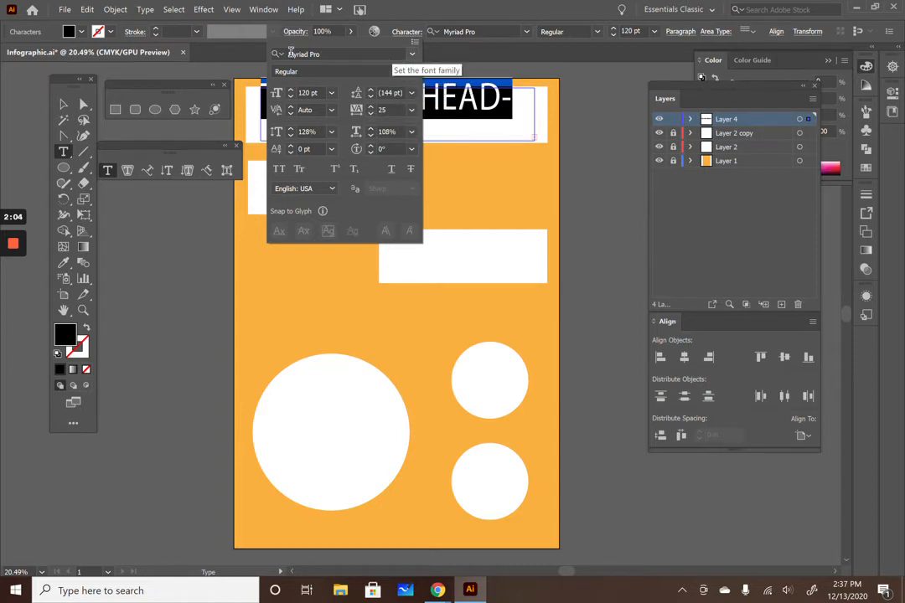
Step: Change the heading font to Arial Bold
click(411, 72)
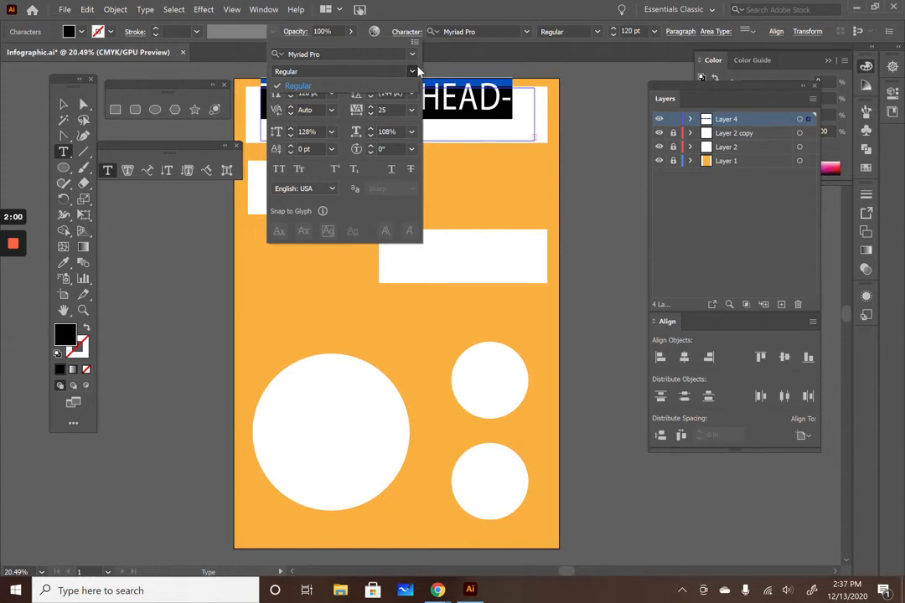
click(412, 55)
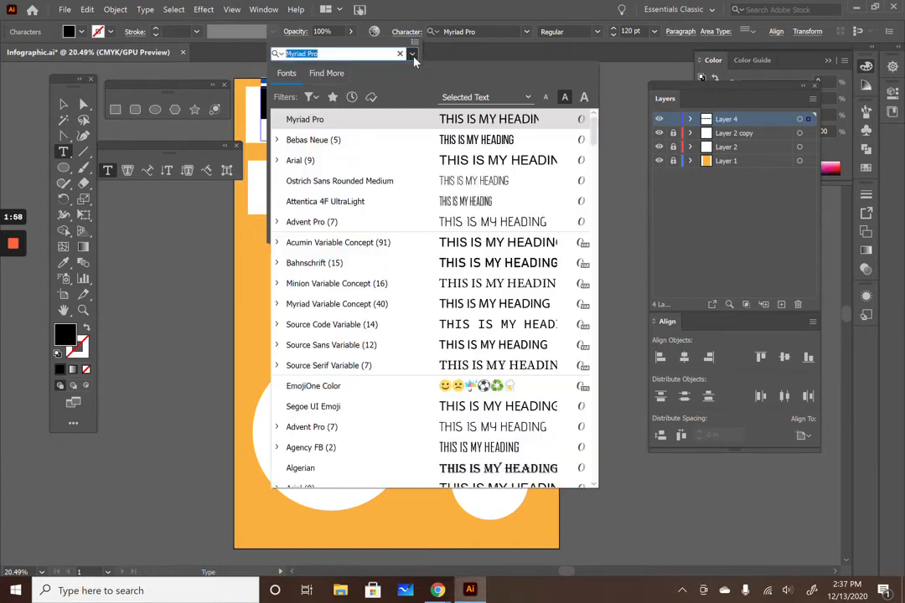
click(352, 161)
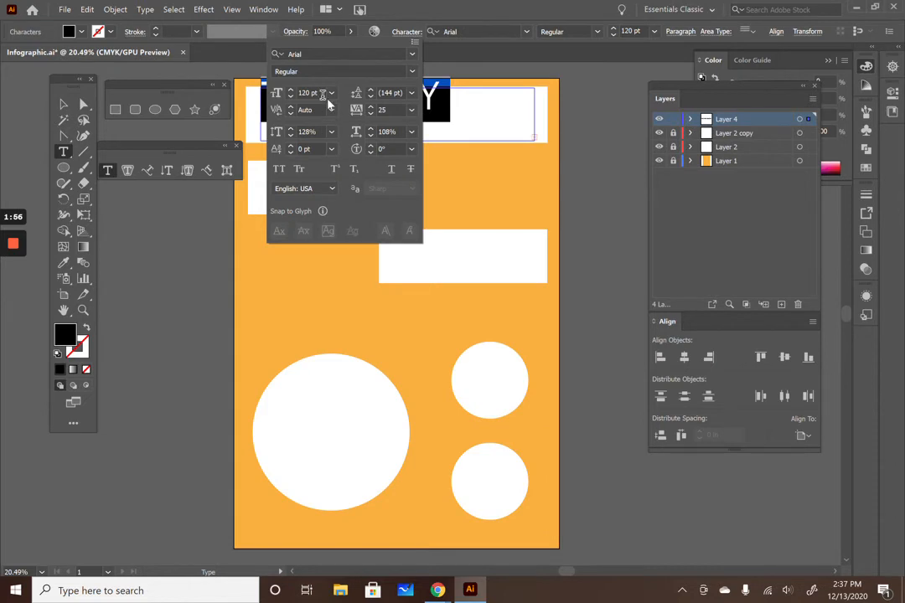
click(331, 71)
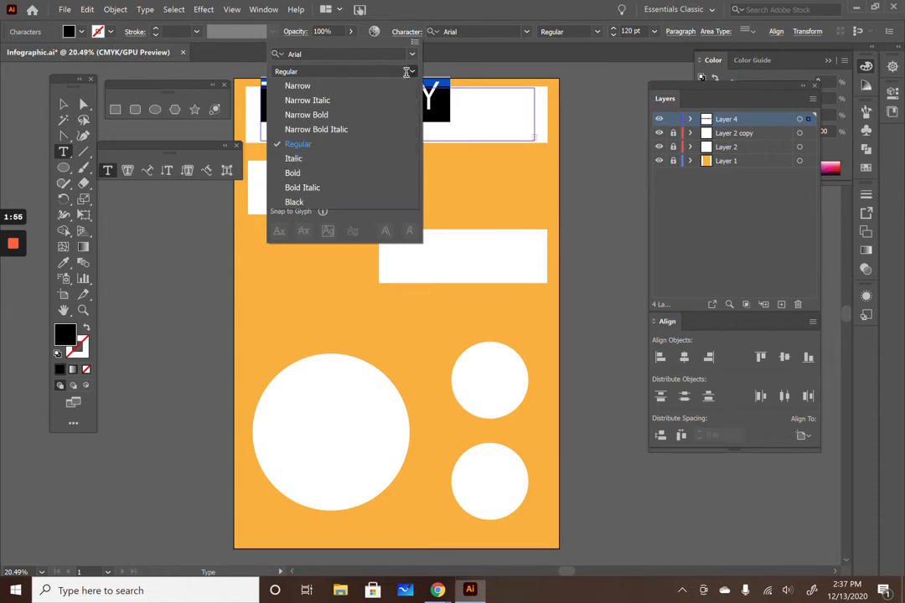
click(312, 174)
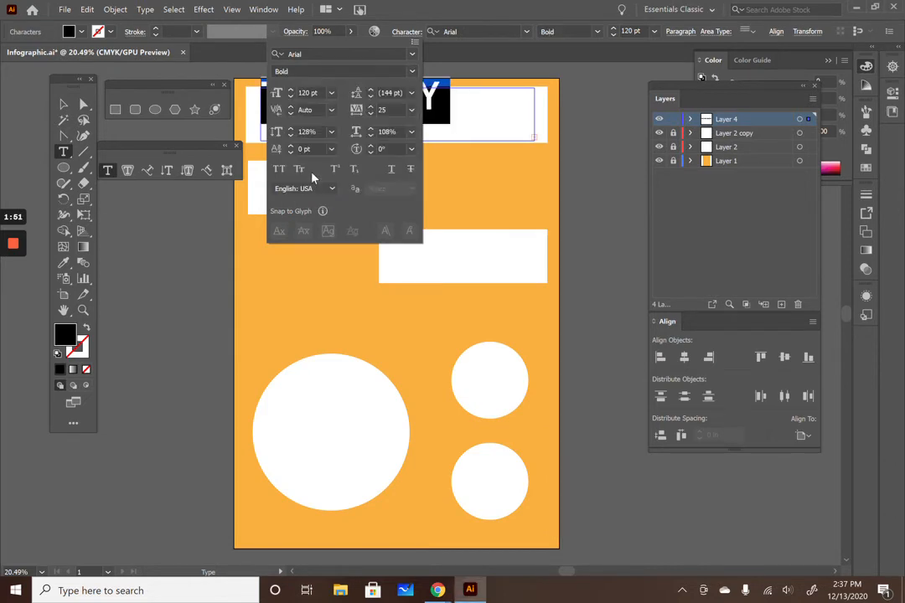
Step: Reduce the heading font size step by step to 103 pt
click(613, 36)
click(614, 37)
click(614, 36)
click(614, 36)
click(614, 36)
click(614, 36)
click(614, 36)
click(614, 36)
click(615, 36)
click(614, 36)
click(614, 36)
click(615, 36)
click(614, 36)
click(614, 36)
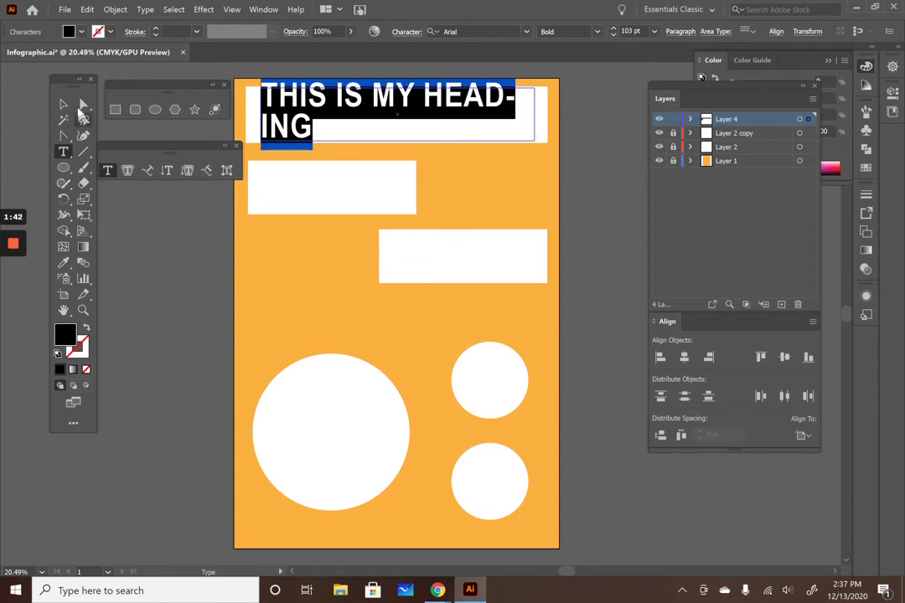
Step: Widen the heading's text frame so it fits on one line and center-align the paragraph
click(63, 104)
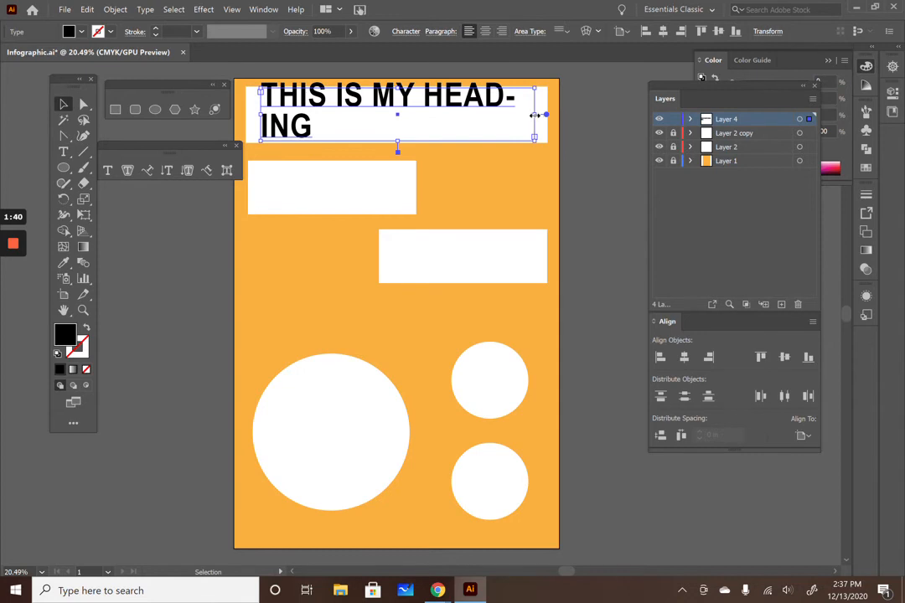
drag(540, 116, 576, 121)
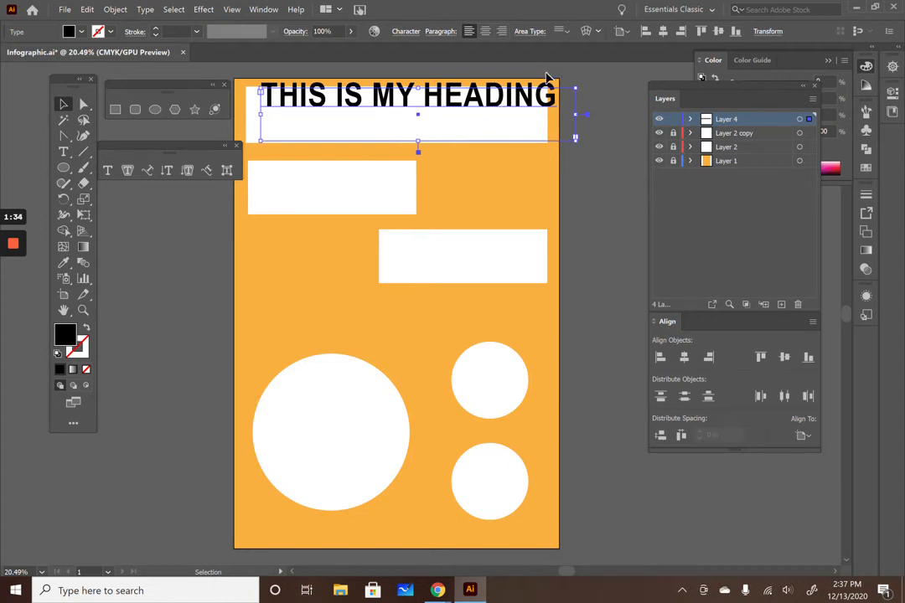
click(486, 32)
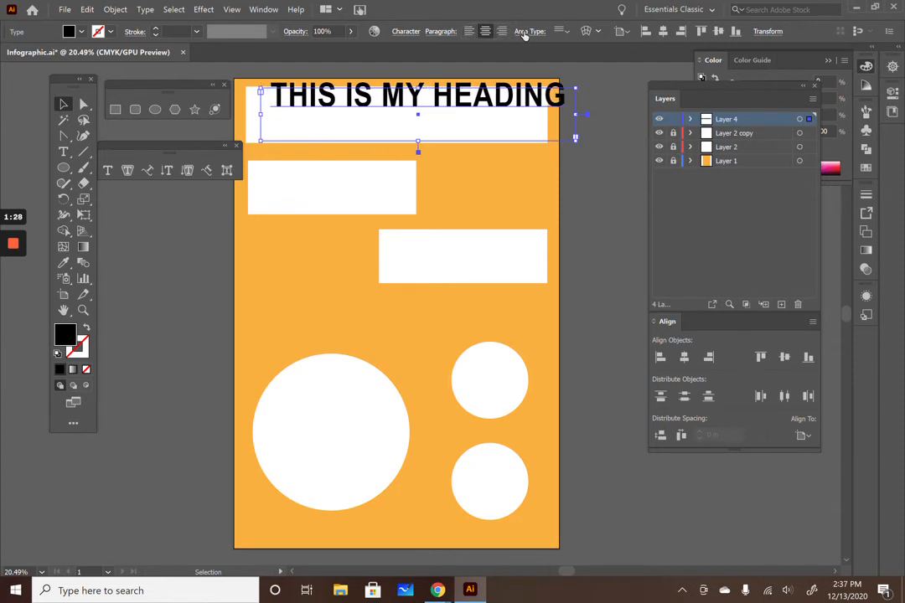
Step: Center the heading vertically within its area type frame and move the frame onto the top banner
click(566, 36)
click(576, 62)
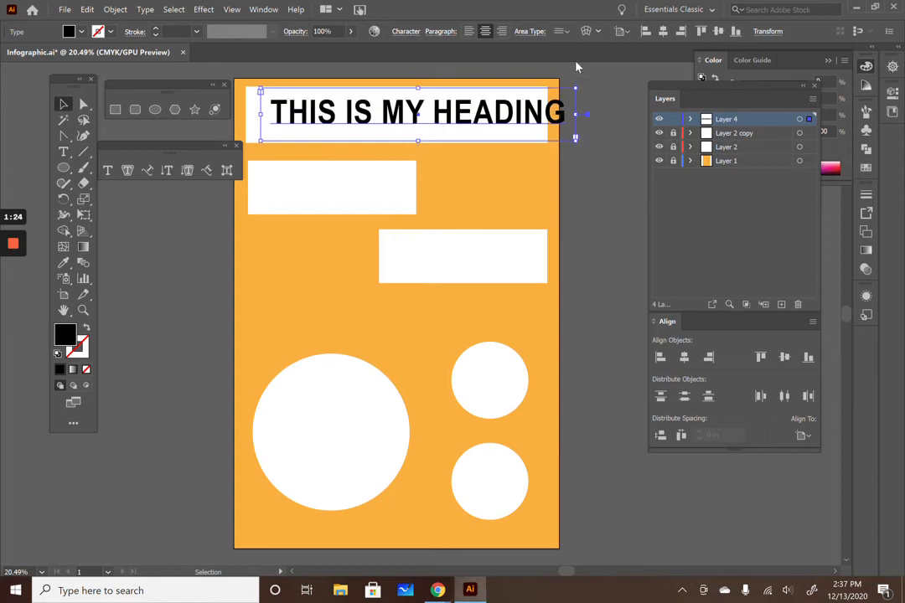
drag(495, 114, 472, 118)
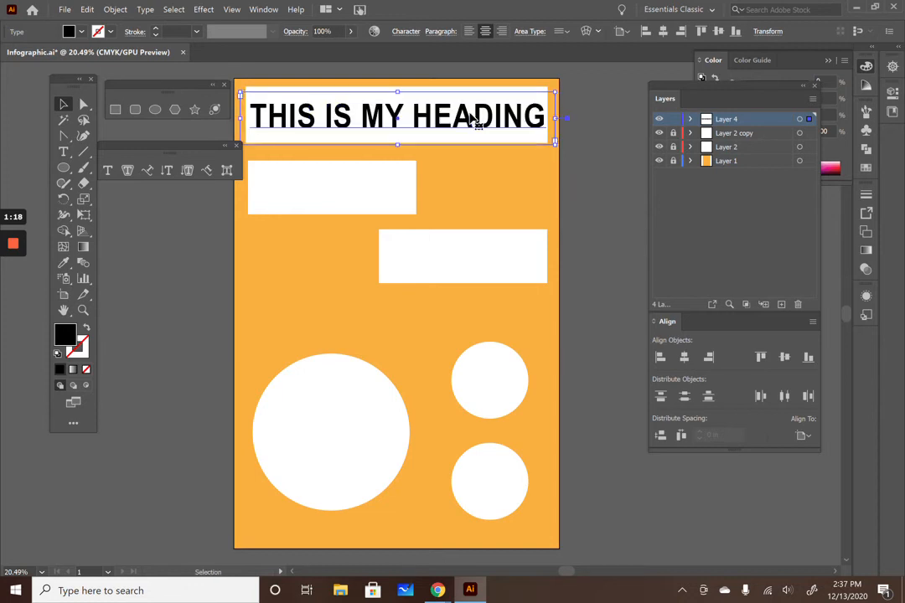
Step: Set the heading's fill colour to pink DD547B
double_click(75, 337)
click(383, 228)
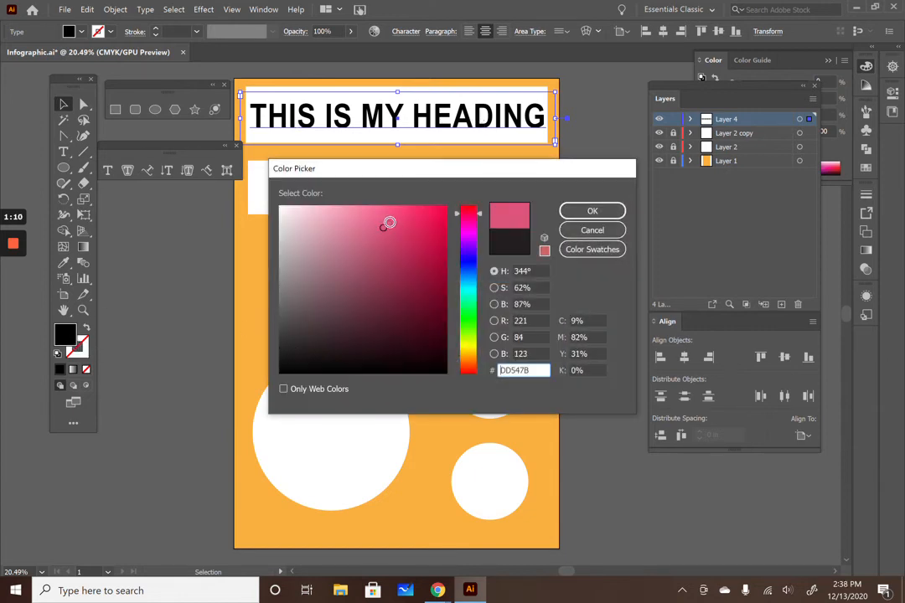
click(588, 211)
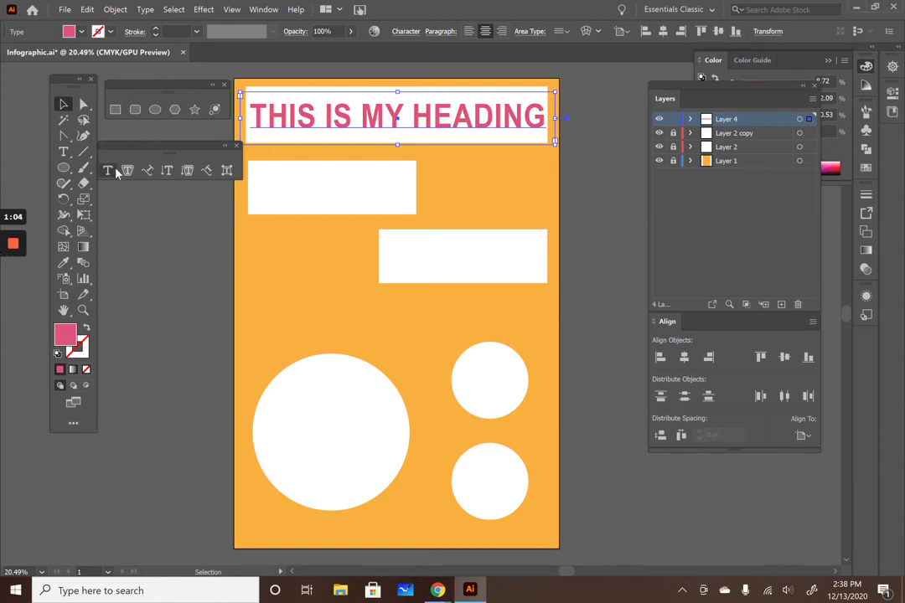
Step: Draw an area text frame inside the upper-left white box with the text SMALL HEADING at 20 pt
click(109, 170)
drag(256, 167, 330, 180)
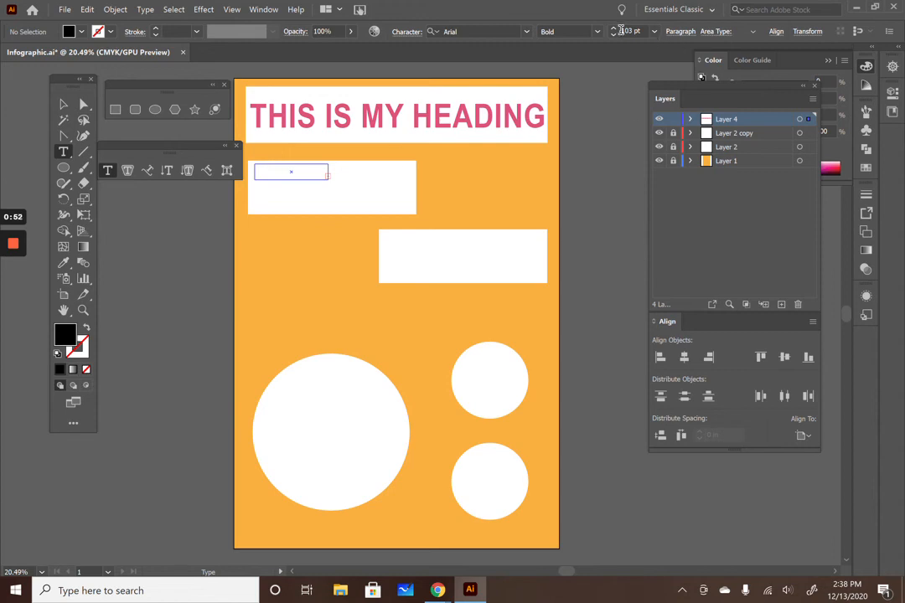
click(624, 30)
text(20)
key(Return)
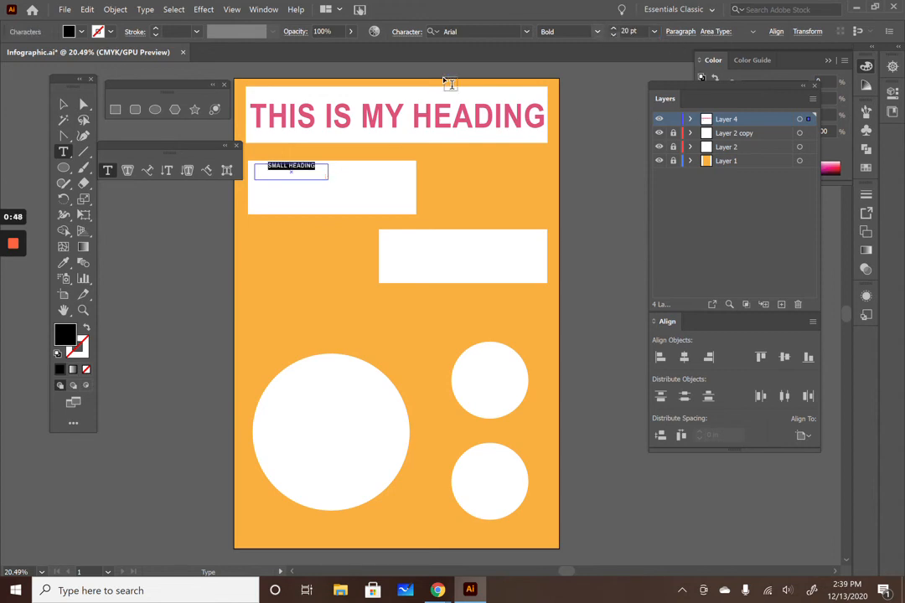
Step: Center the small heading vertically within its text frame
click(729, 31)
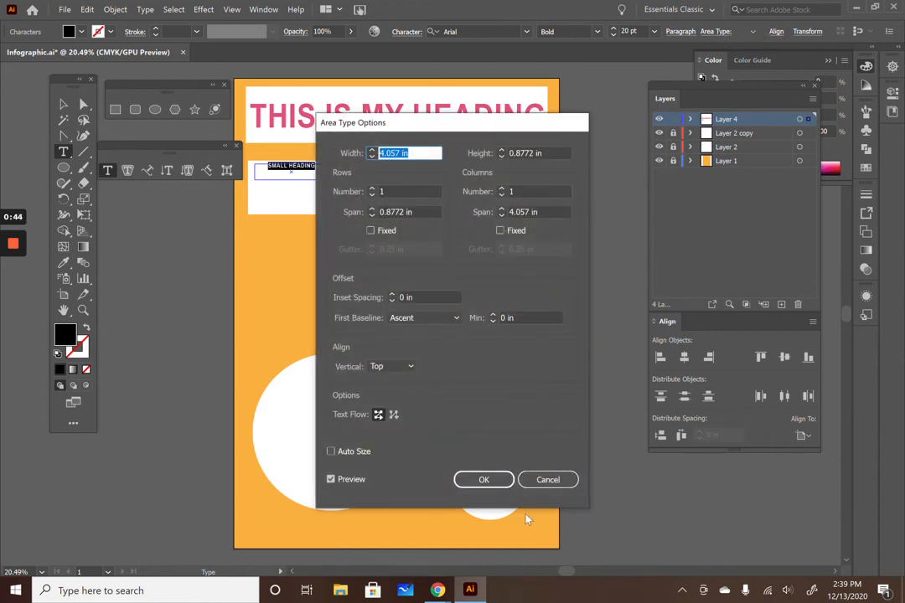
click(548, 479)
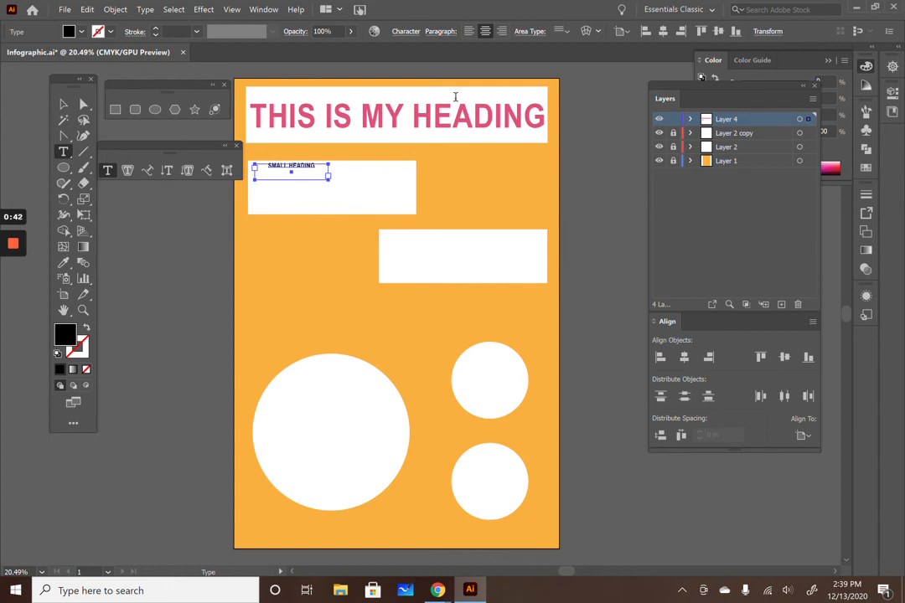
click(564, 31)
click(576, 64)
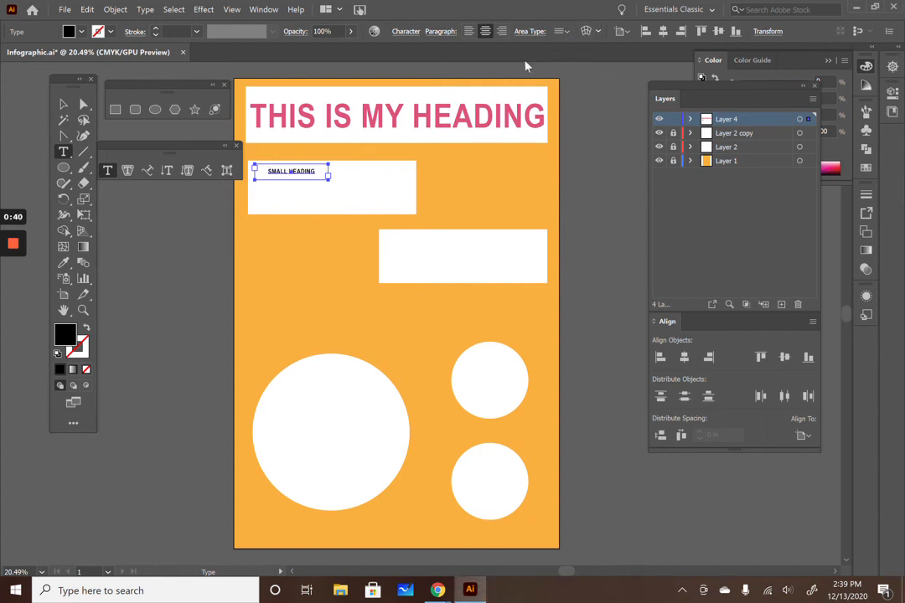
Step: Enlarge the small heading's font size and move its frame to the horizontal center of the white box
triple_click(292, 177)
click(612, 28)
click(613, 27)
click(613, 27)
click(613, 28)
click(612, 28)
click(613, 28)
click(63, 104)
drag(305, 172, 342, 172)
Step: Add a body text frame below the small heading reading THIS IS WHERE ALL OF MY INFORMATION COULD GO and turn off hyphenation
click(107, 170)
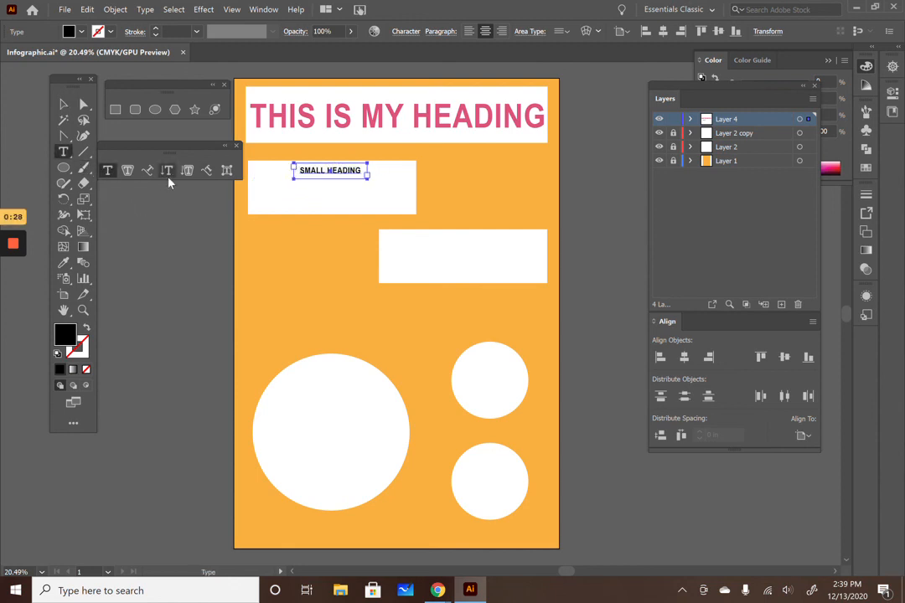
click(265, 191)
drag(266, 201, 405, 207)
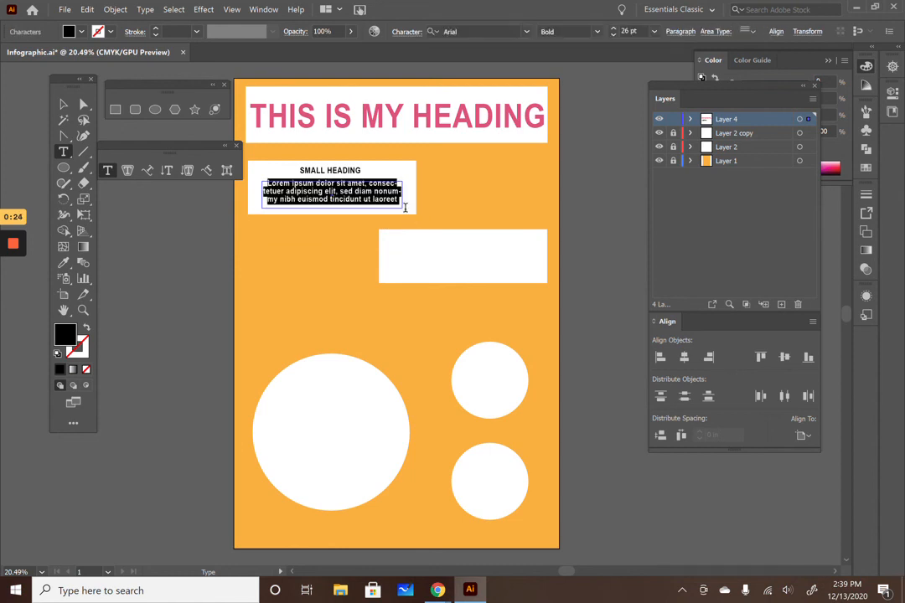
text(tHIS IS)
key(BackSpace)
key(BackSpace)
key(BackSpace)
key(BackSpace)
key(BackSpace)
text(HIS IS WHERE ALL OF MY INOR)
key(BackSpace)
key(BackSpace)
text(FORMA-TION COULD FO)
mouse_move(17, 306)
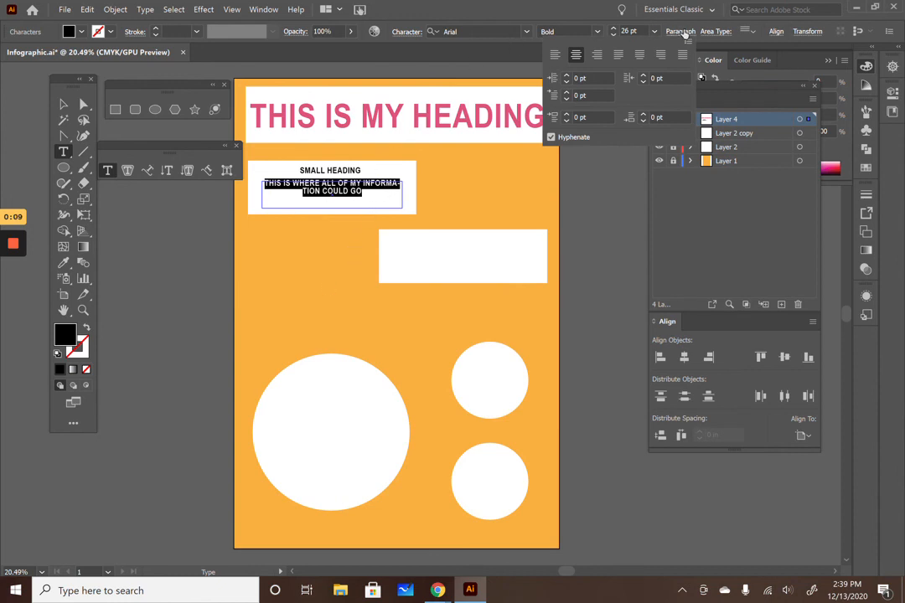
click(551, 138)
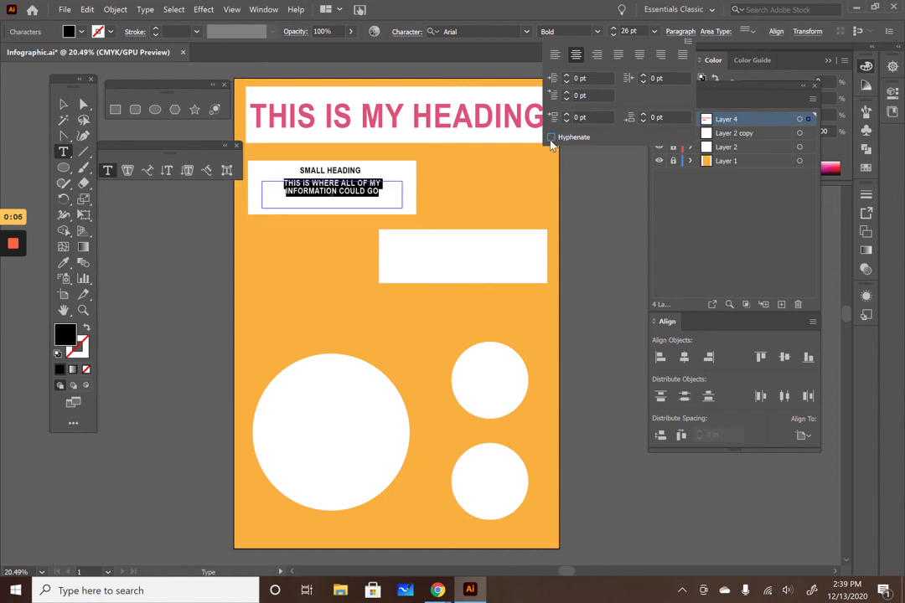